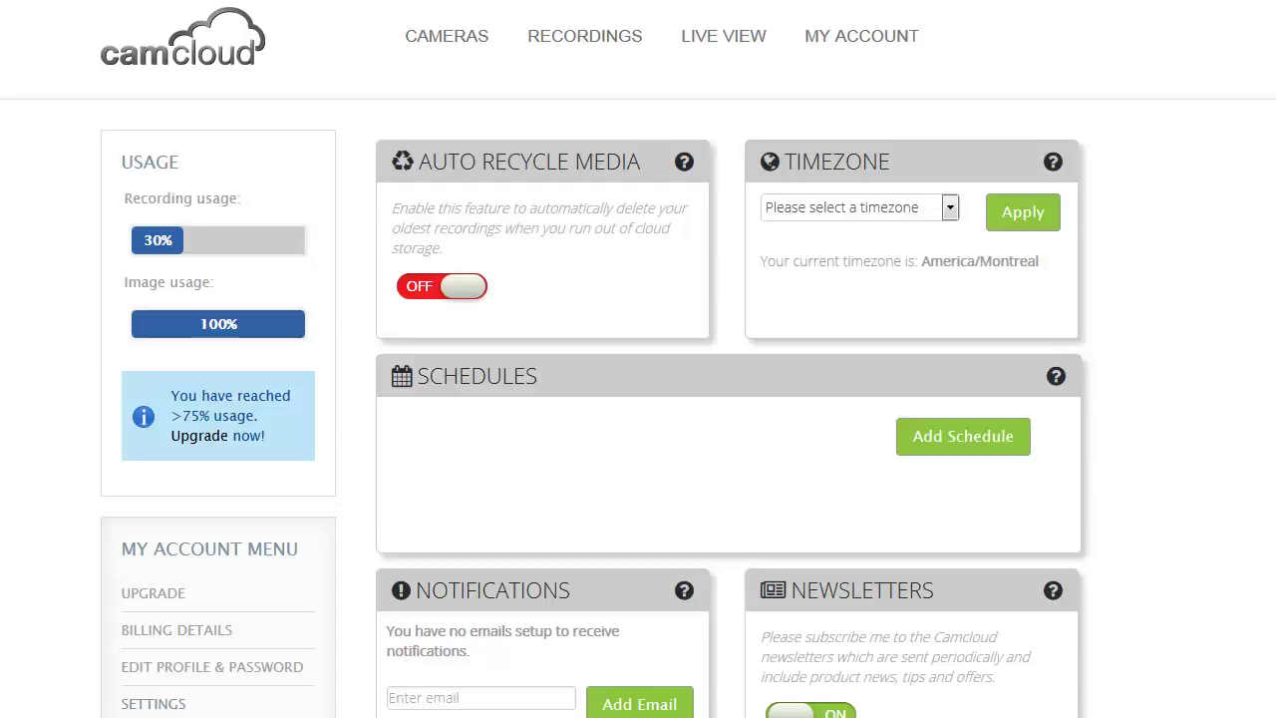
Start a new recording schedule named 'Away from Home'.
mouse_move(863, 48)
left_click(917, 439)
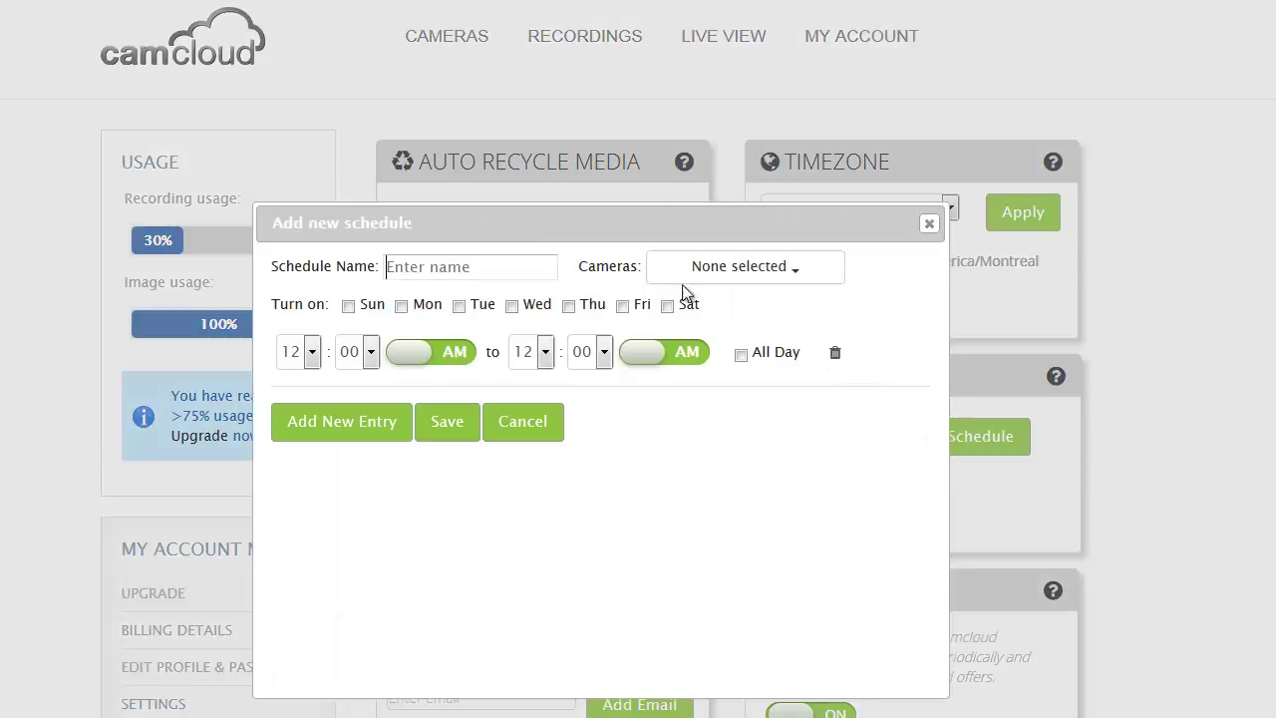
left_click(446, 267)
type("A")
key("BackSpace")
type("Away from Home")
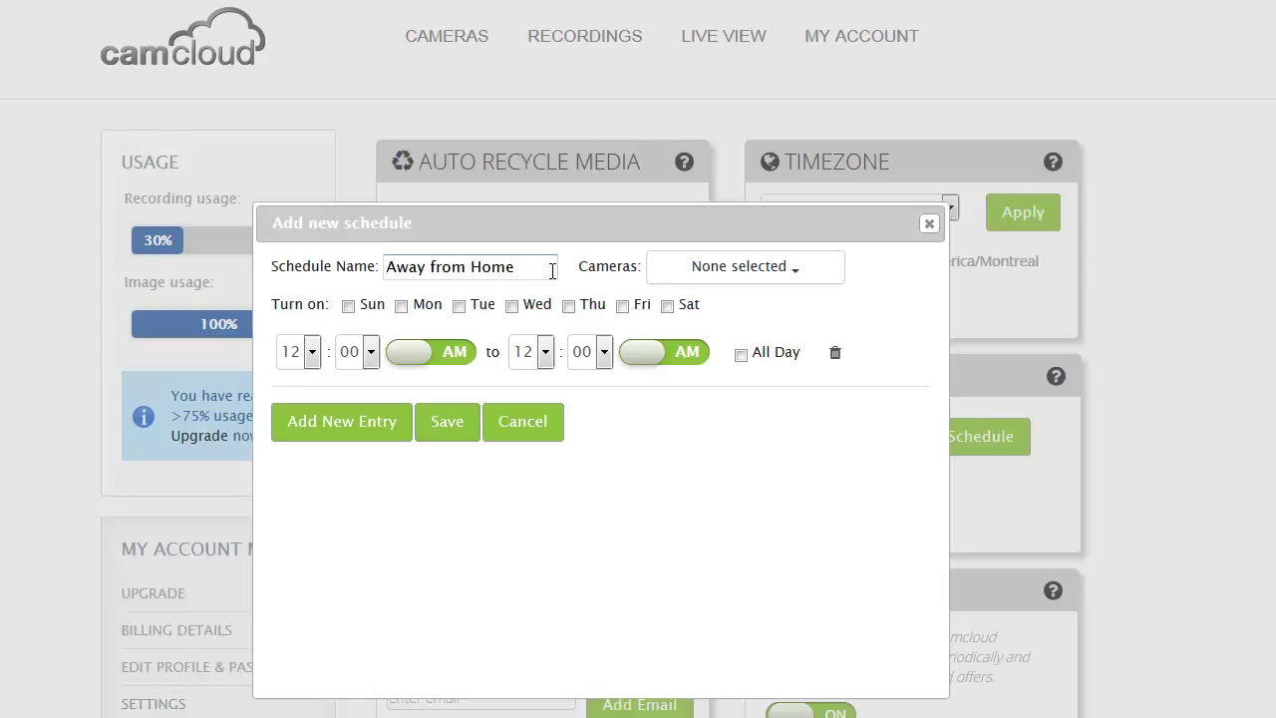
Include Monday through Friday in the schedule.
left_click(401, 306)
left_click(458, 307)
left_click(511, 307)
left_click(568, 307)
left_click(622, 307)
Set the schedule to run from 8:00 AM to 5:00 PM.
left_click(313, 354)
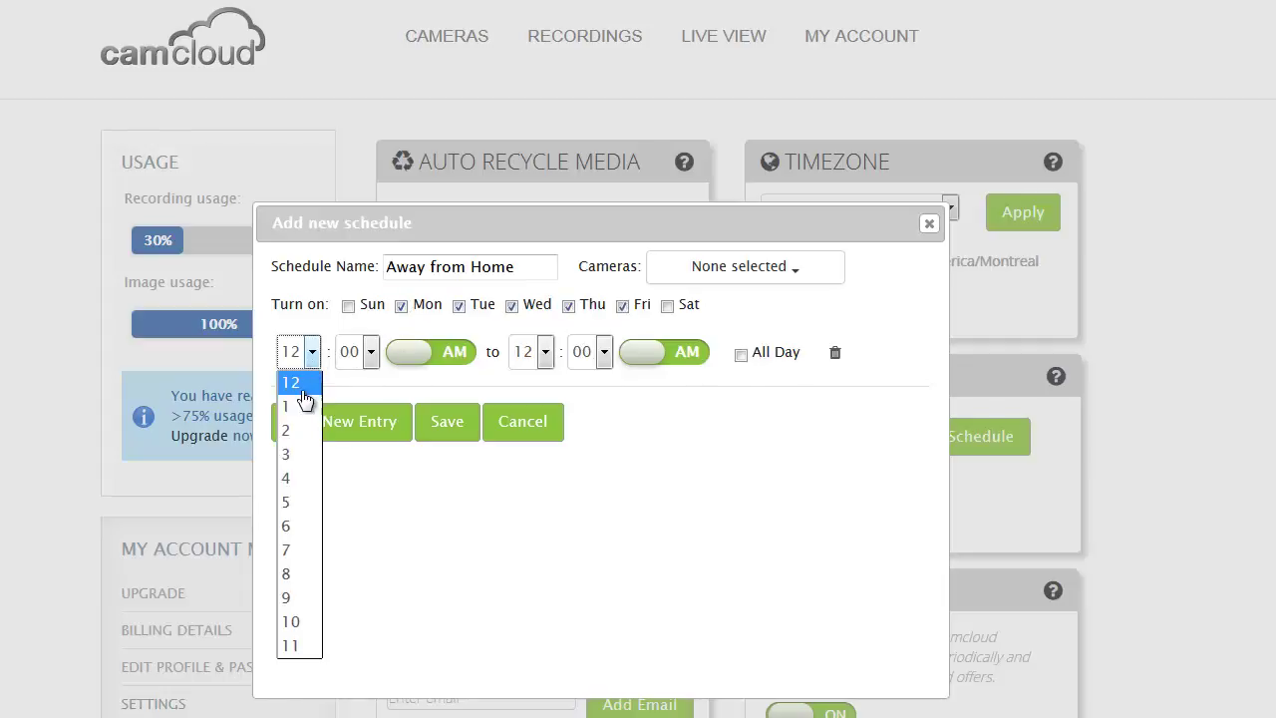
left_click(302, 575)
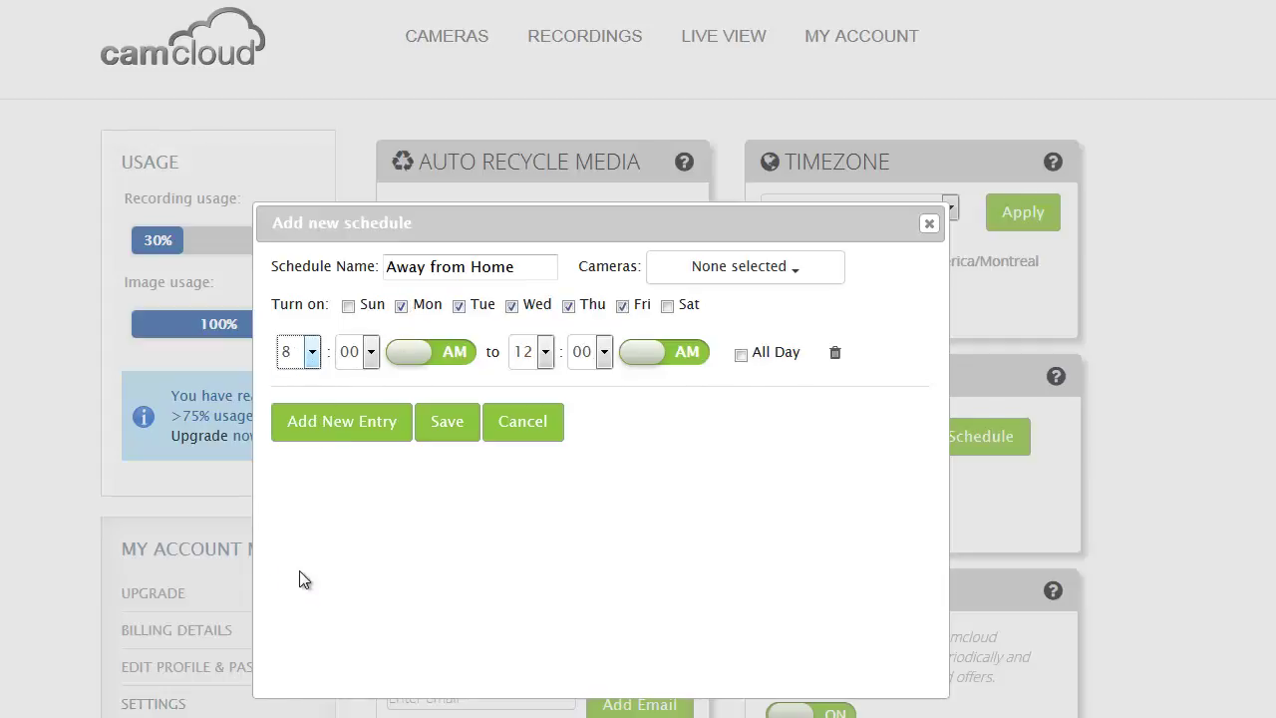
left_click(545, 353)
left_click(518, 503)
left_click(639, 366)
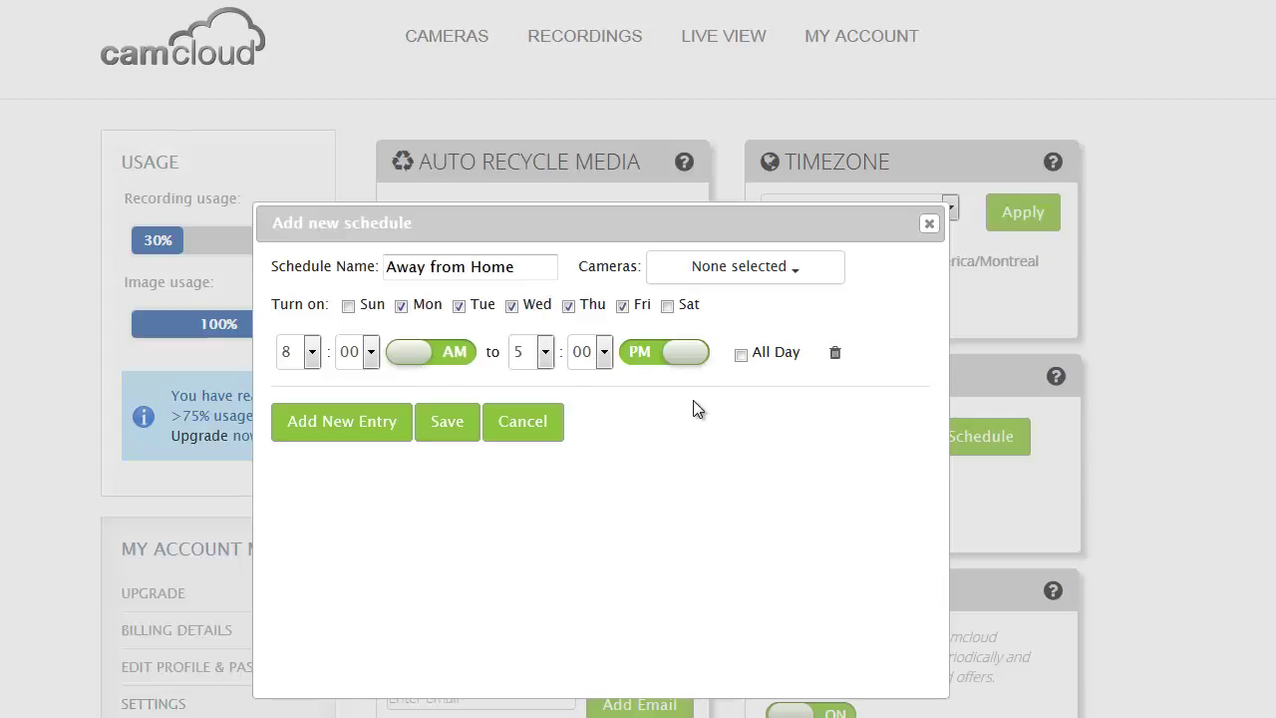
left_click(793, 273)
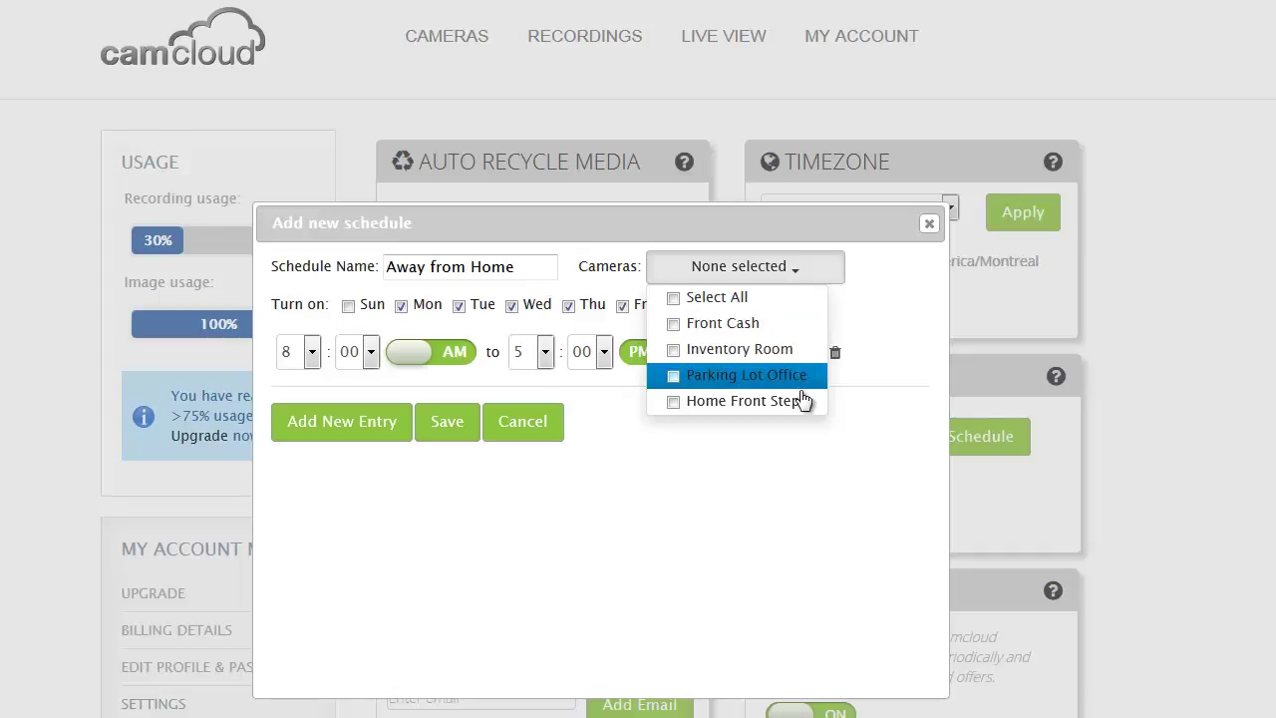
Assign the Home Front Step camera to Away from Home and save the schedule.
left_click(673, 410)
left_click(859, 420)
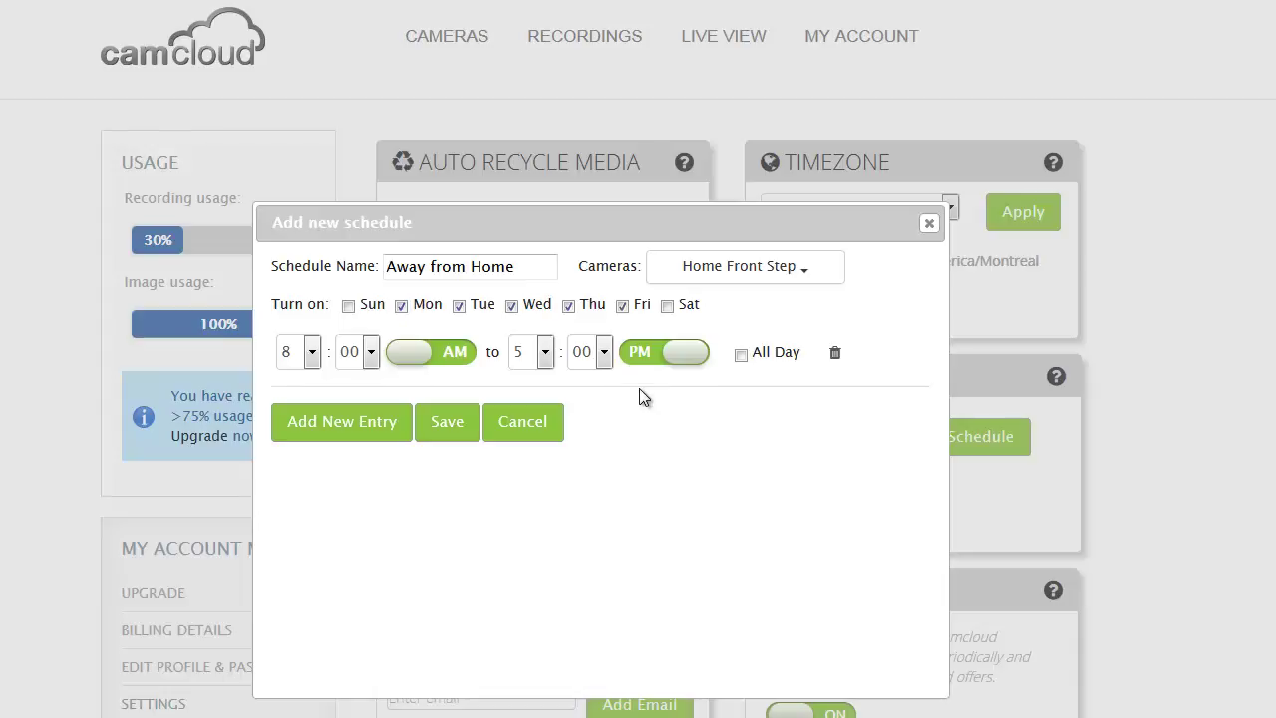
left_click(445, 425)
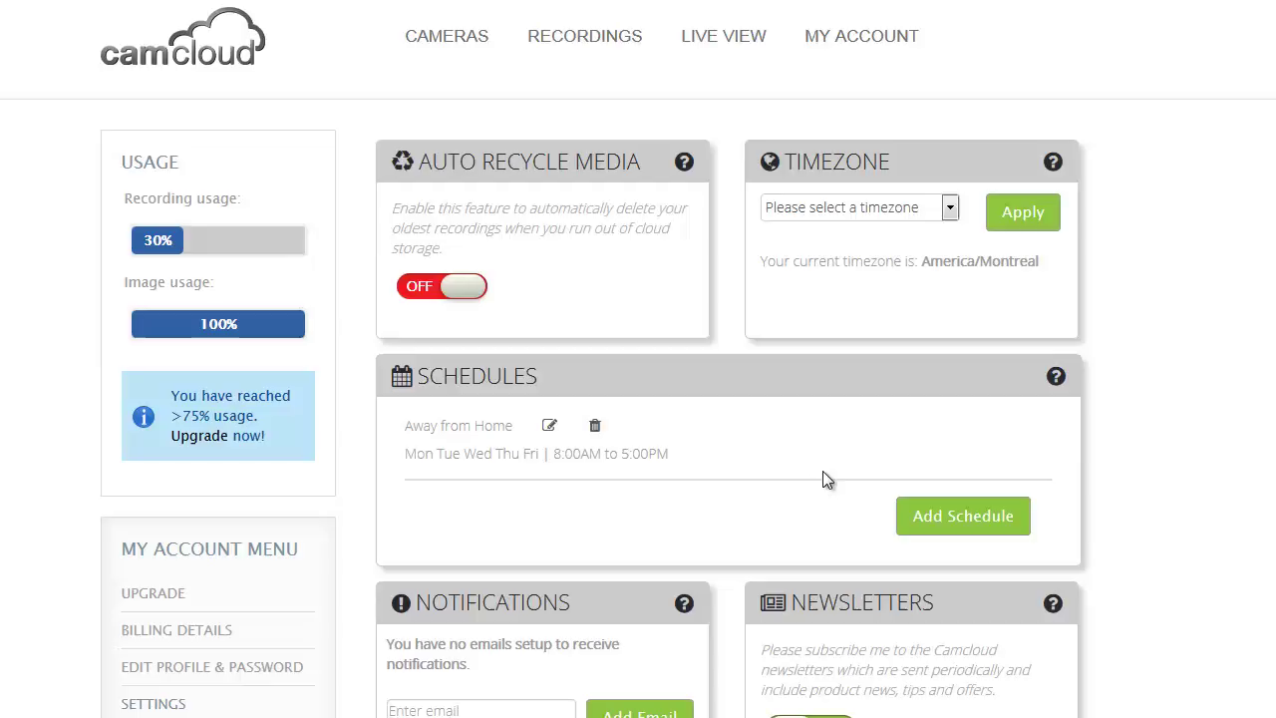
left_click(982, 518)
Name the new schedule 'Inventory Monitoring' and assign the Inventory Room camera.
left_click(511, 267)
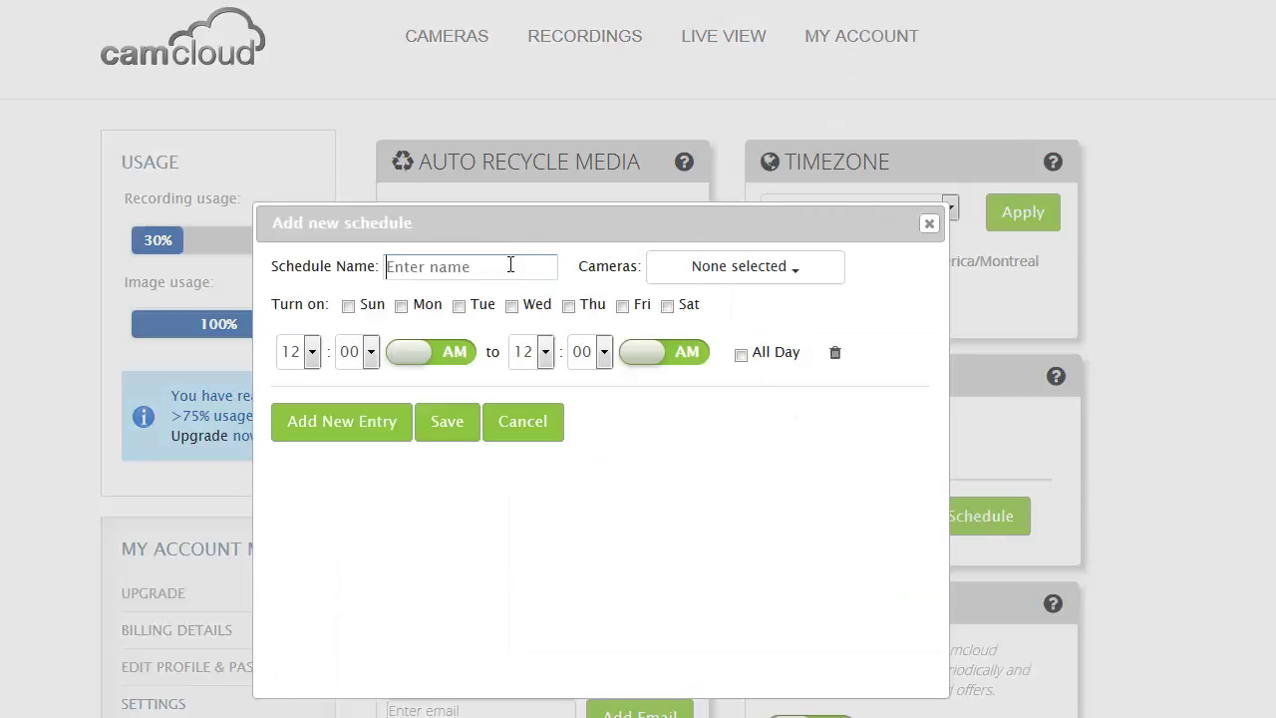
type("Inventory Monito")
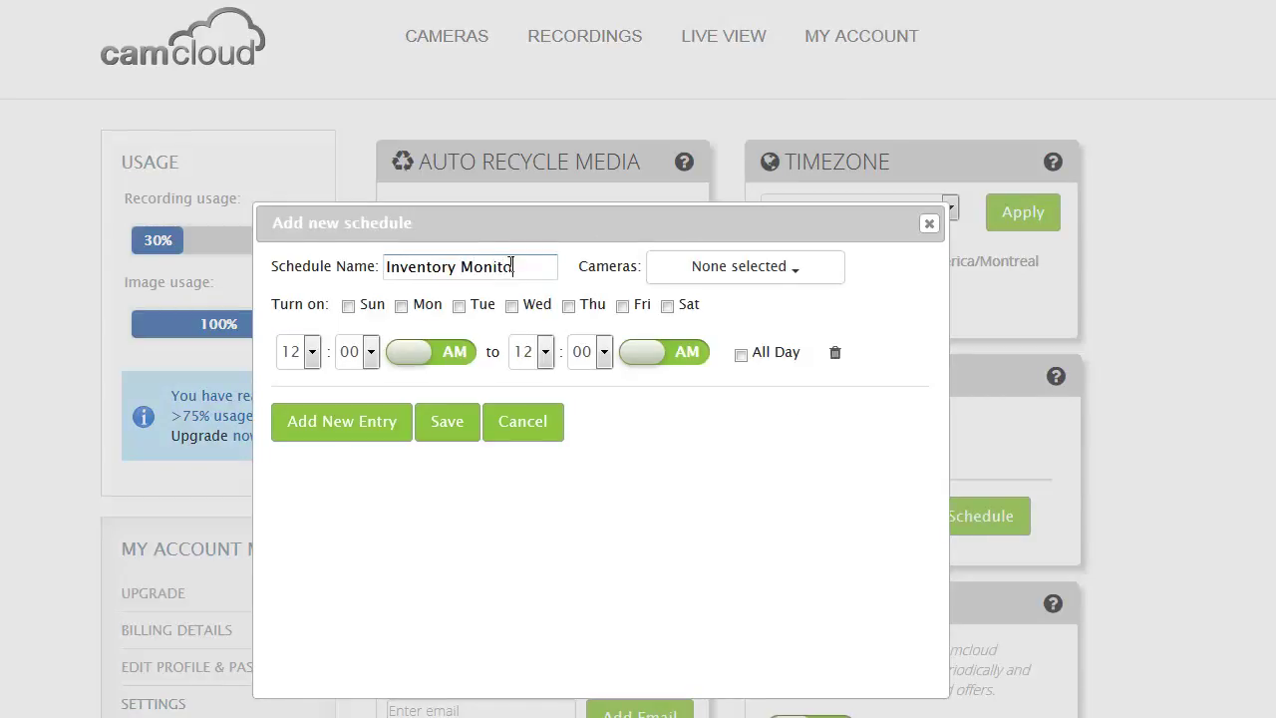
type("ring")
left_click(770, 267)
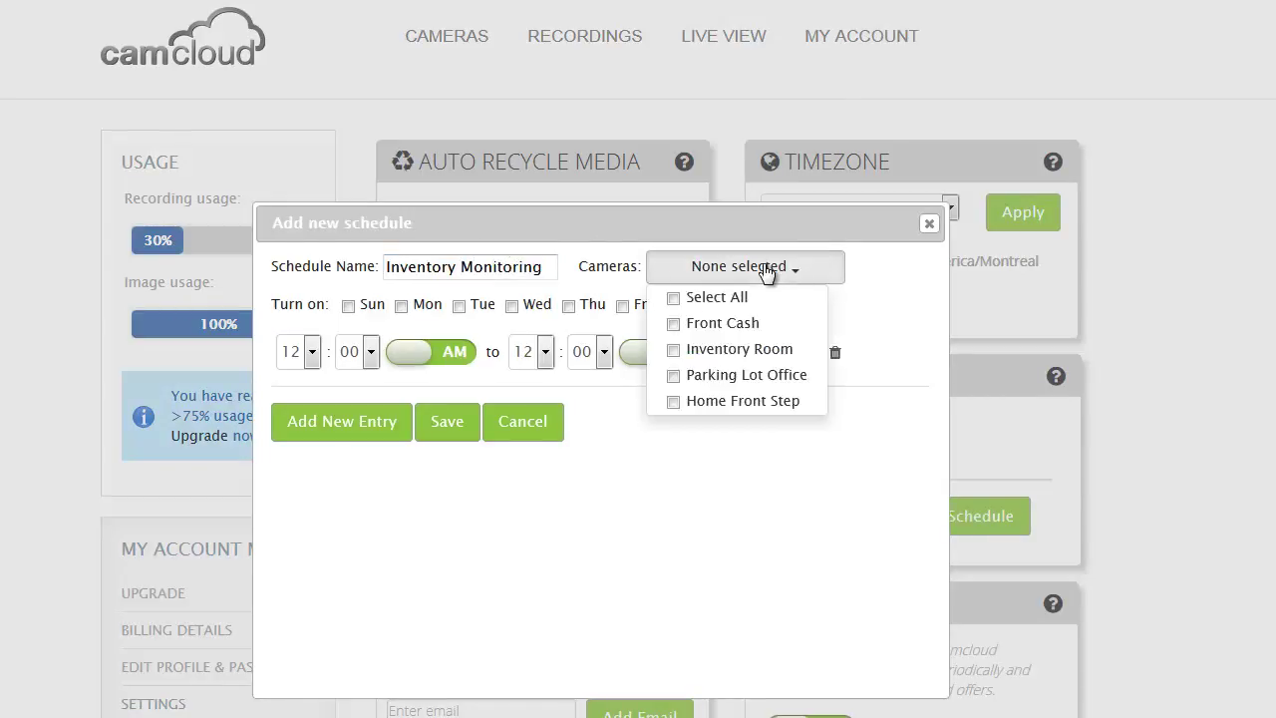
left_click(734, 351)
left_click(903, 301)
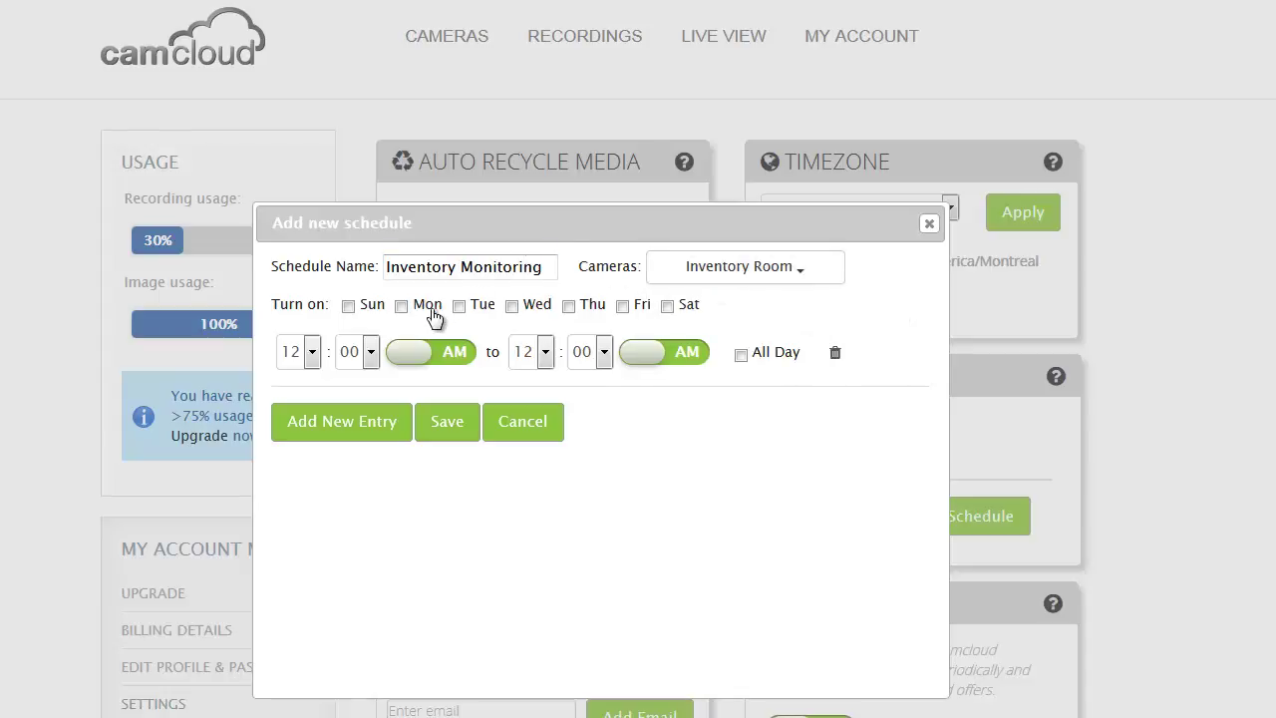
Make the schedule cover Sunday and Saturday all day.
left_click(349, 307)
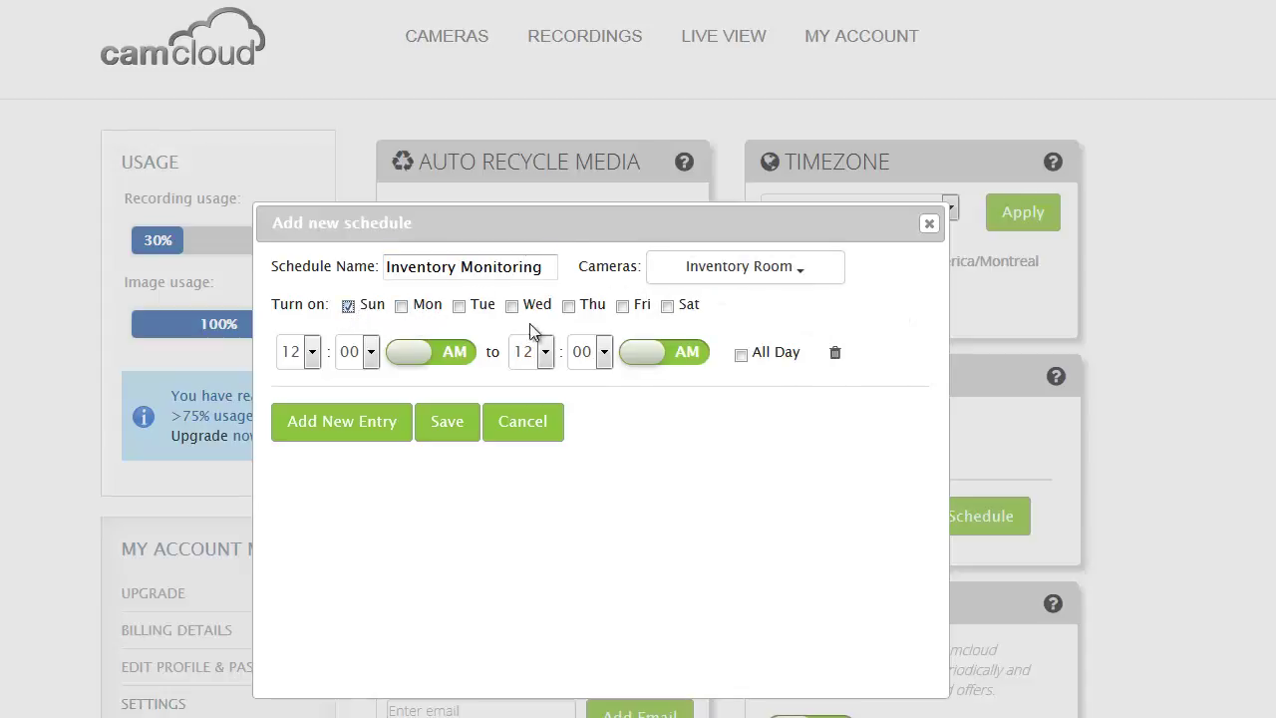
left_click(667, 306)
left_click(741, 356)
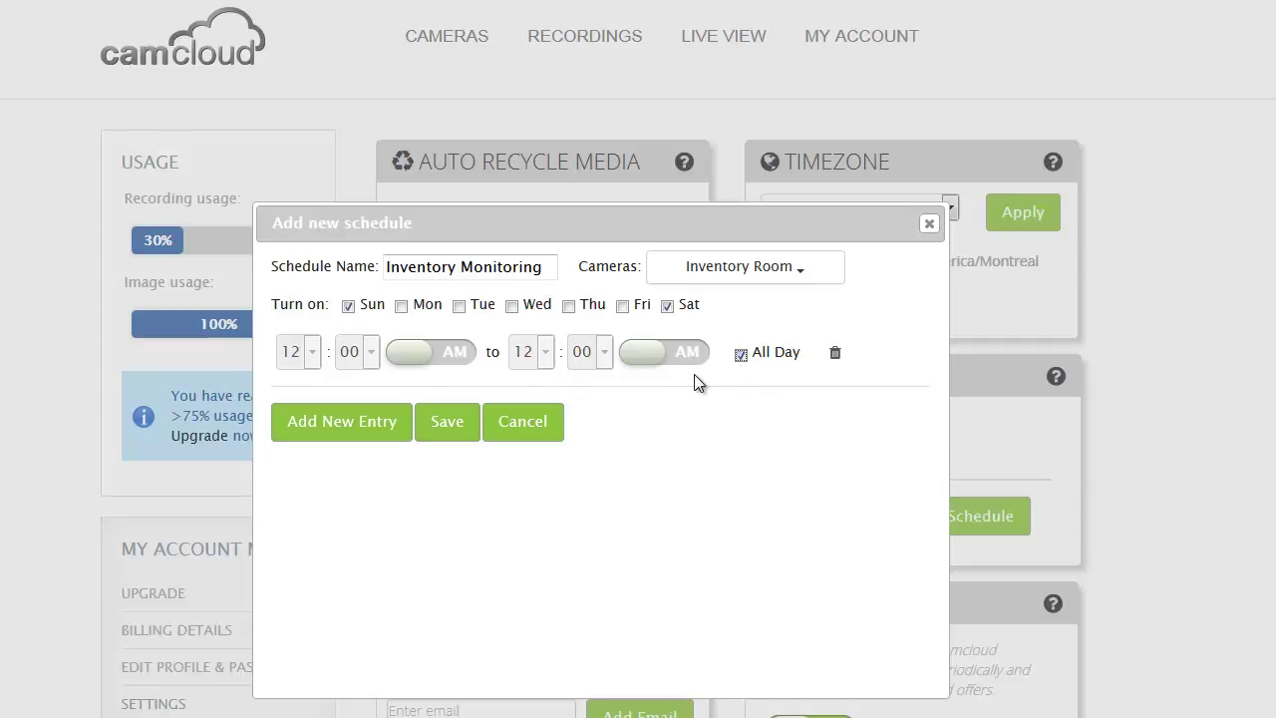
Add a second entry for Tuesday 12:30 AM to 6:00 AM and save Inventory Monitoring.
left_click(380, 431)
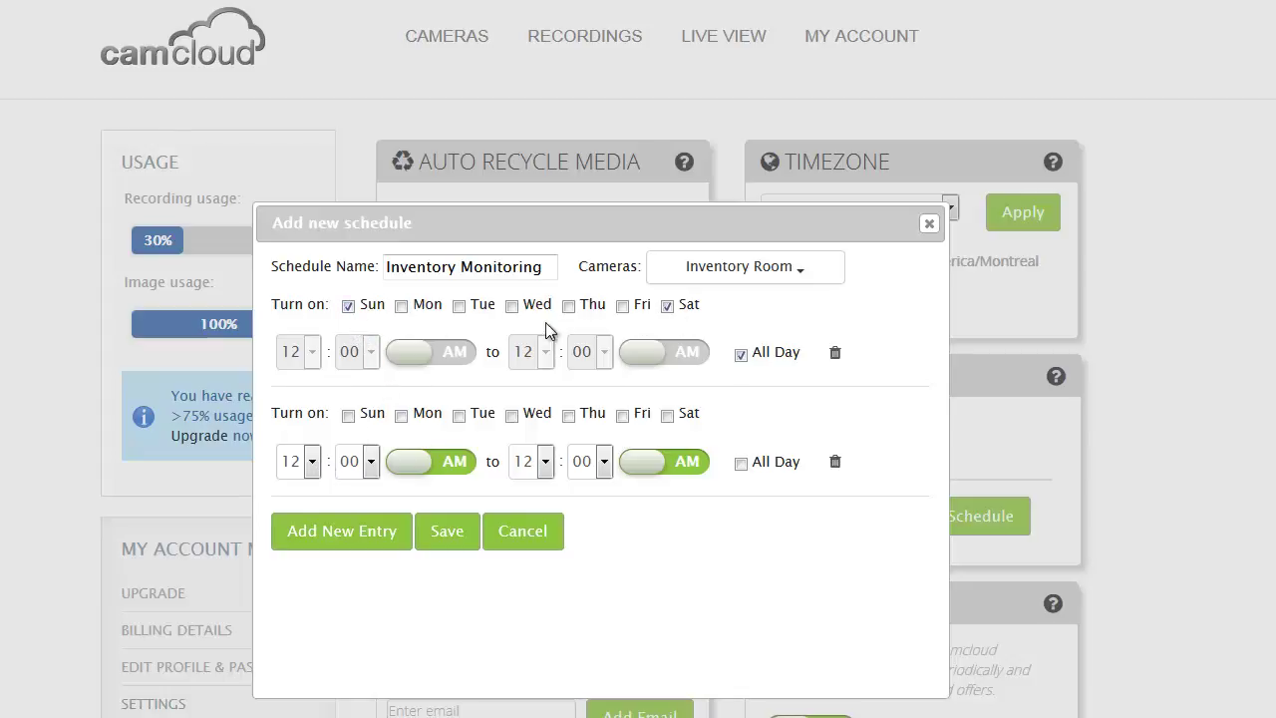
left_click(460, 416)
left_click(357, 463)
left_click(356, 512)
left_click(602, 463)
left_click(543, 464)
left_click(543, 464)
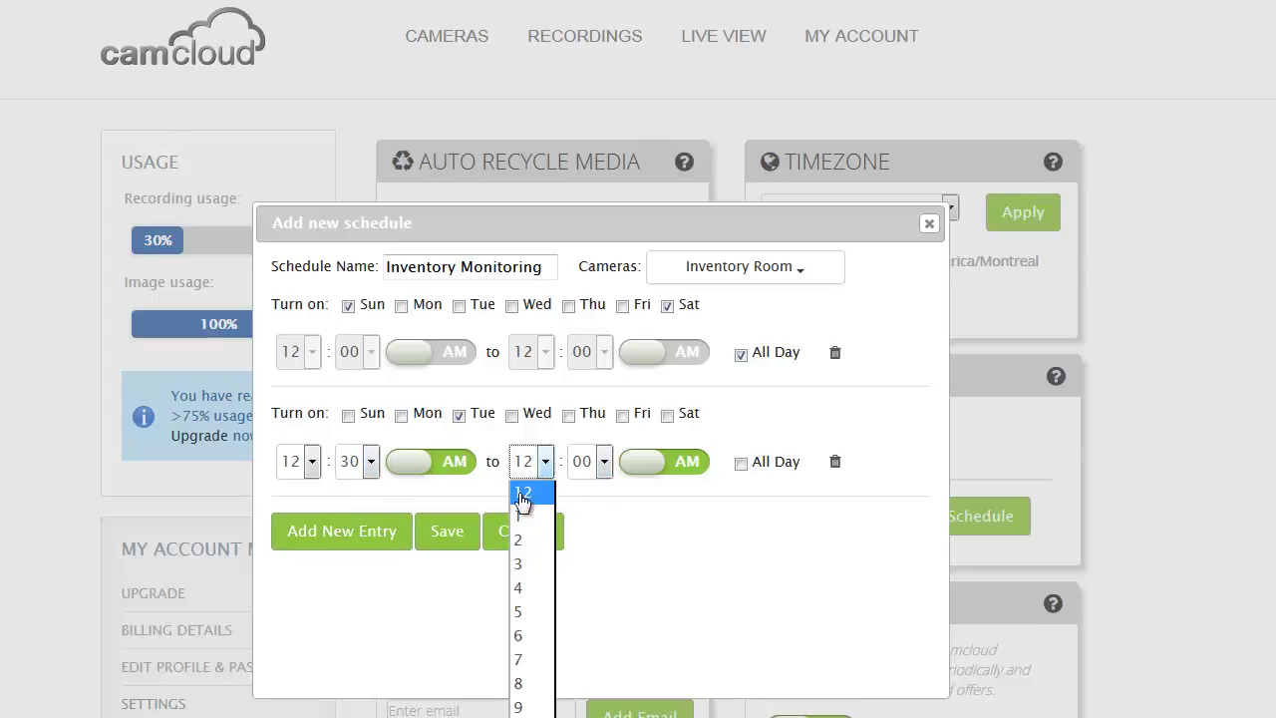
left_click(524, 603)
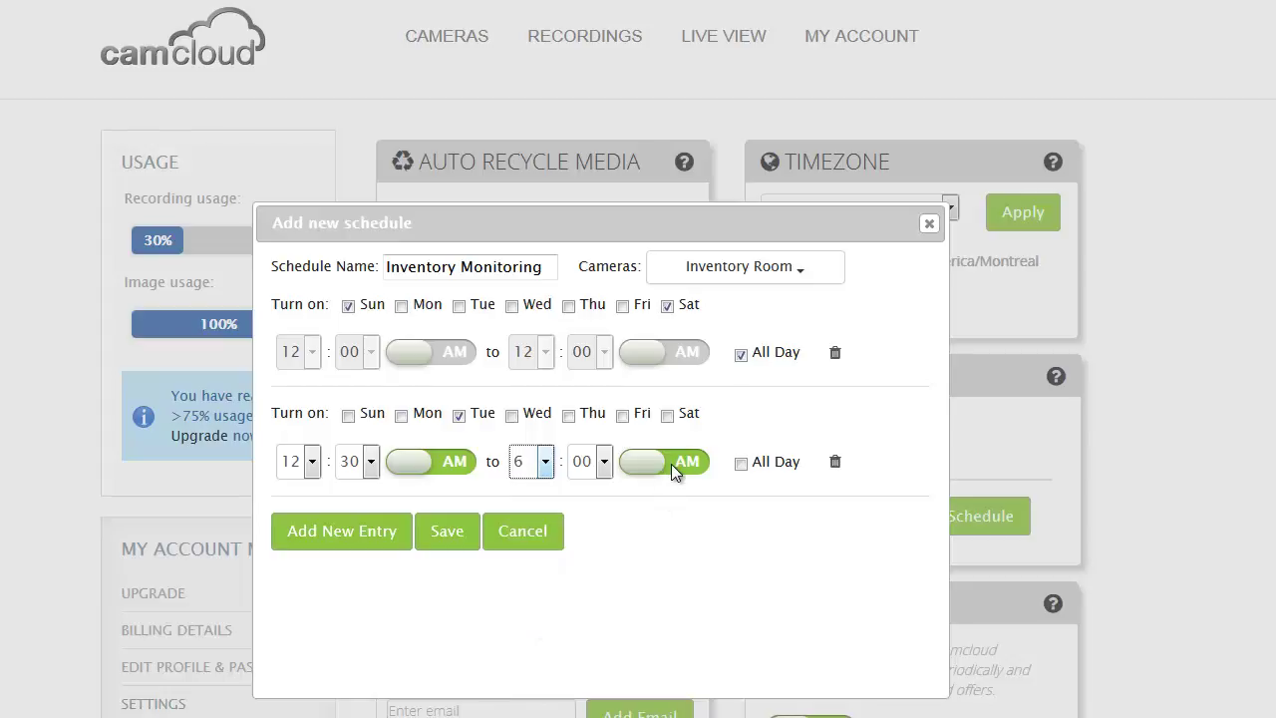
left_click(452, 534)
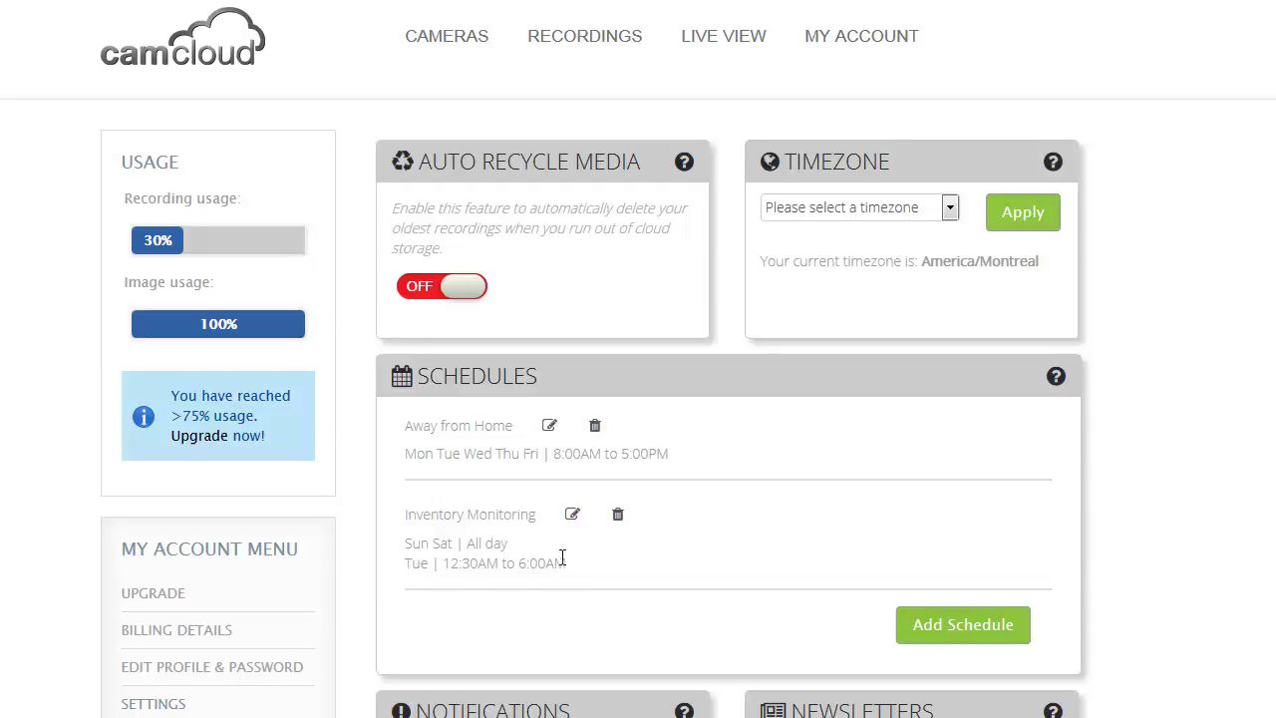
Switch to the Cameras page to view the camera list.
left_click(472, 55)
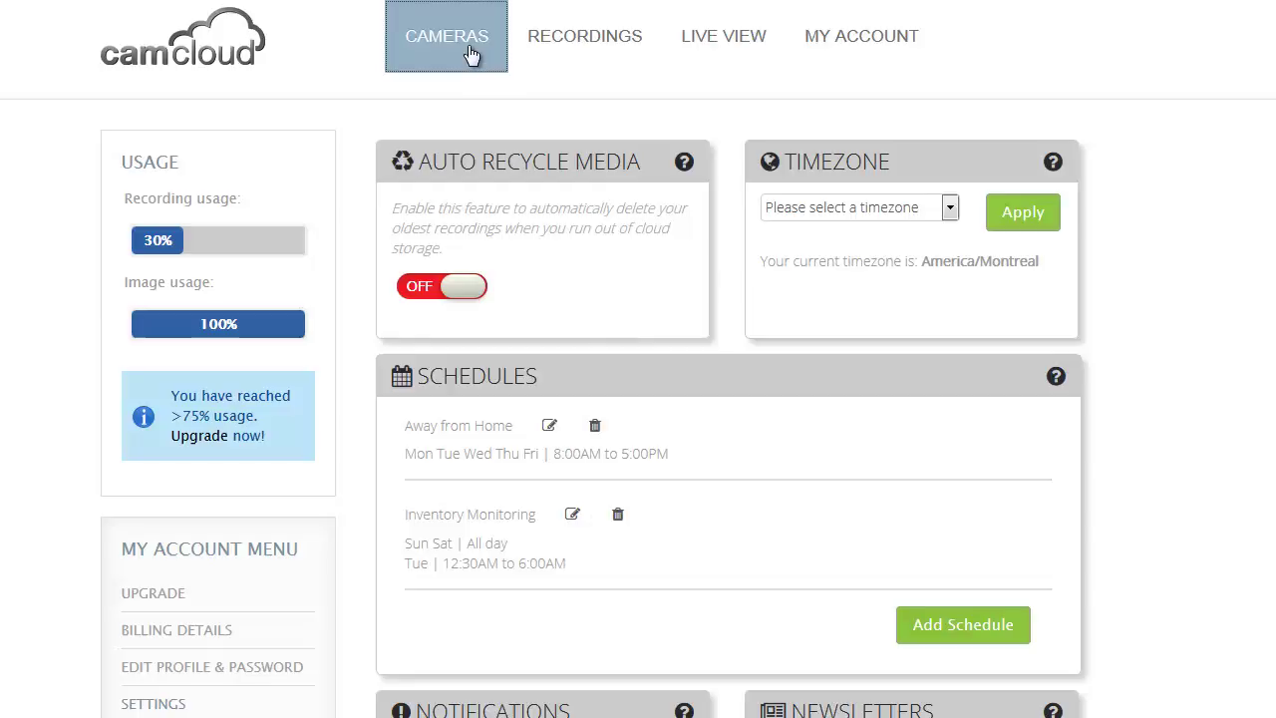